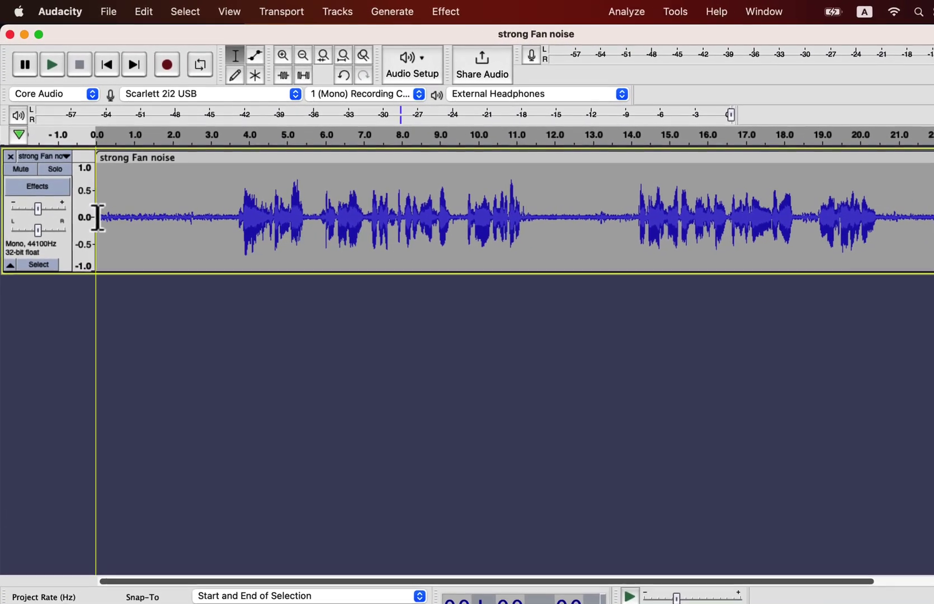
Play the strong Fan noise recording past the 15-second mark, then stop playback.
key("space")
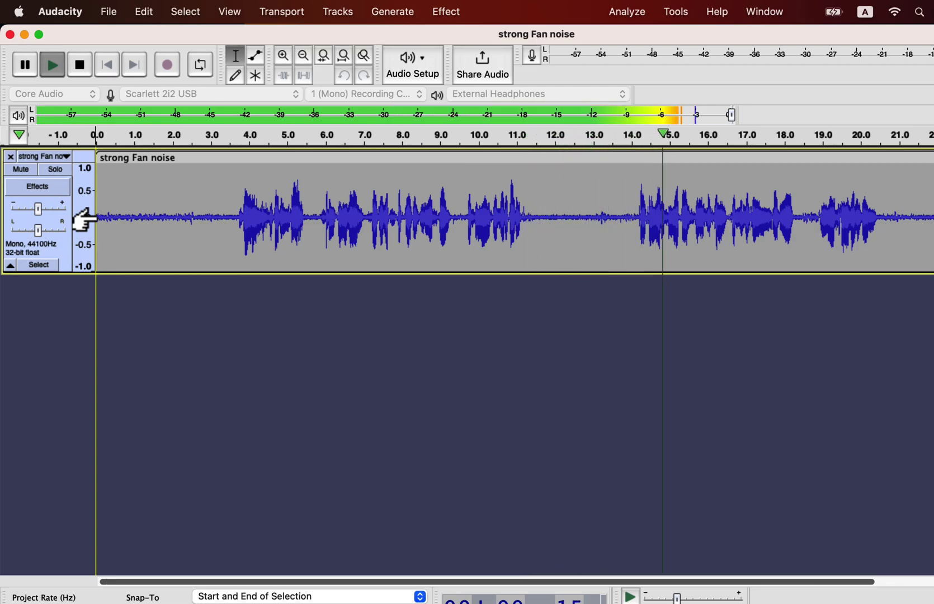
key("space")
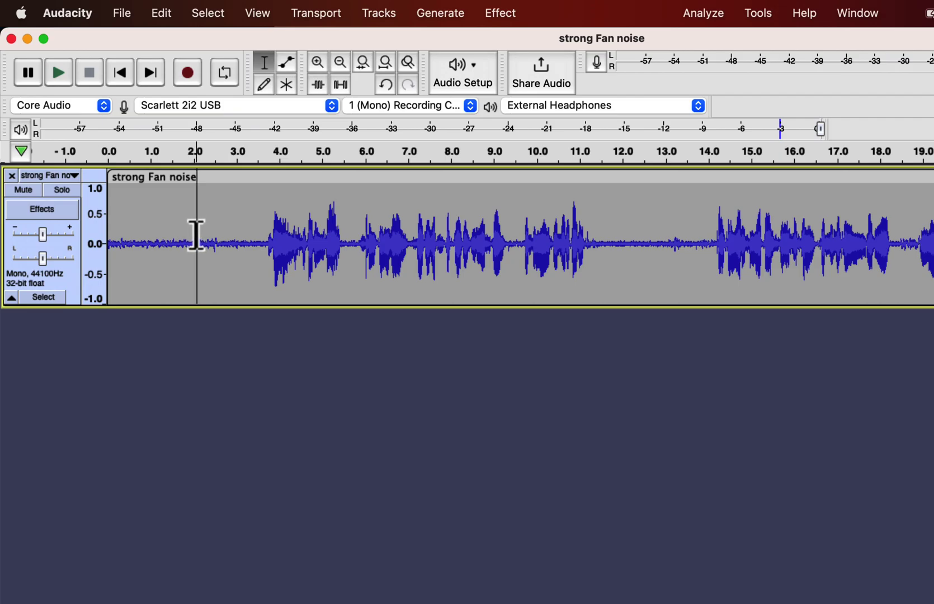
Capture a Noise Reduction noise profile from the first two seconds of noise-only audio.
left_click_drag(193, 241, 108, 241)
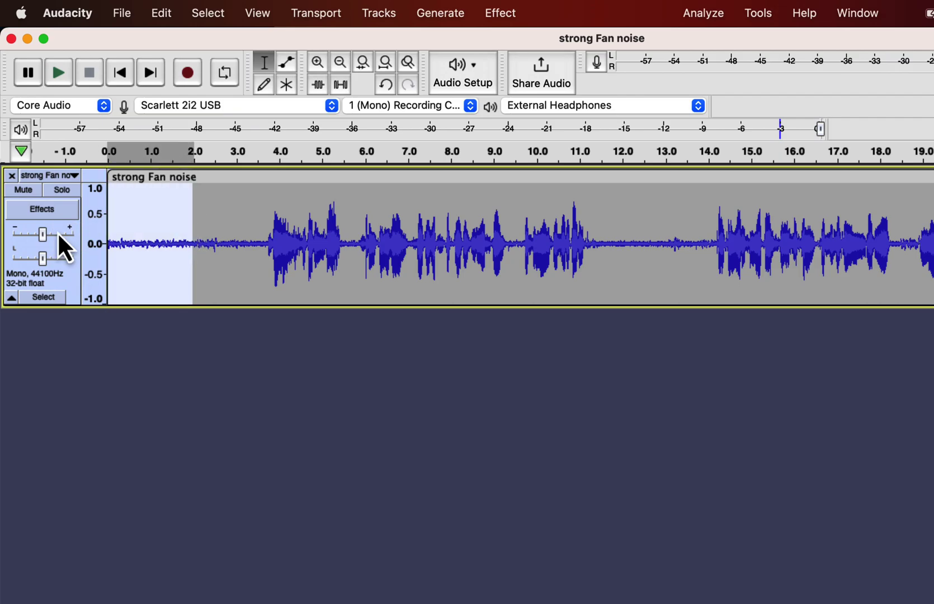
left_click(499, 14)
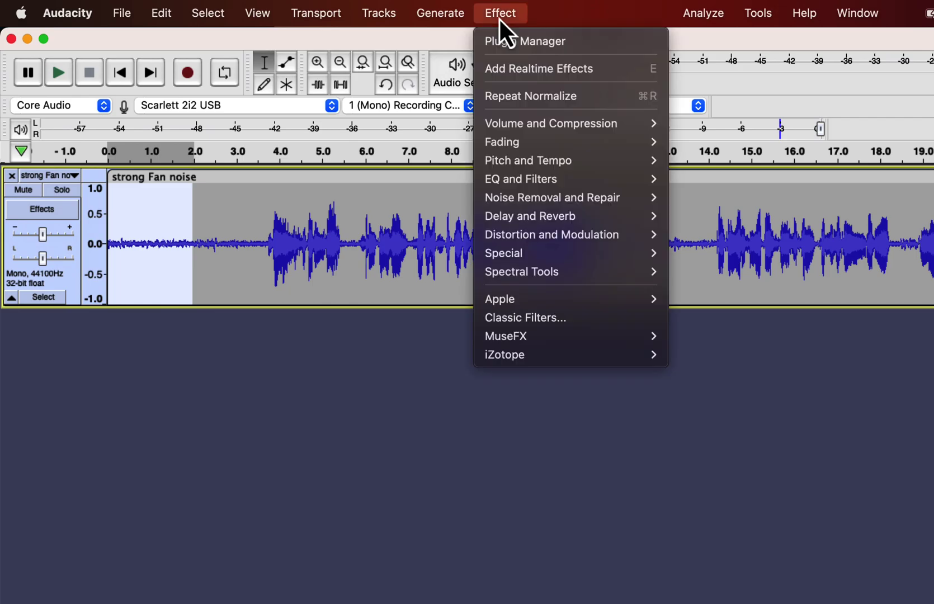
mouse_move(538, 201)
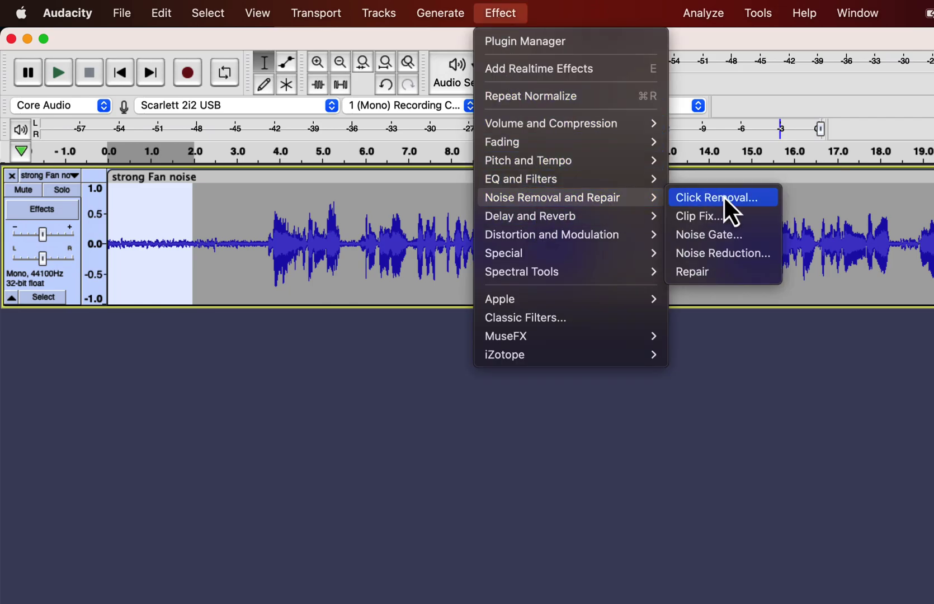
left_click(717, 260)
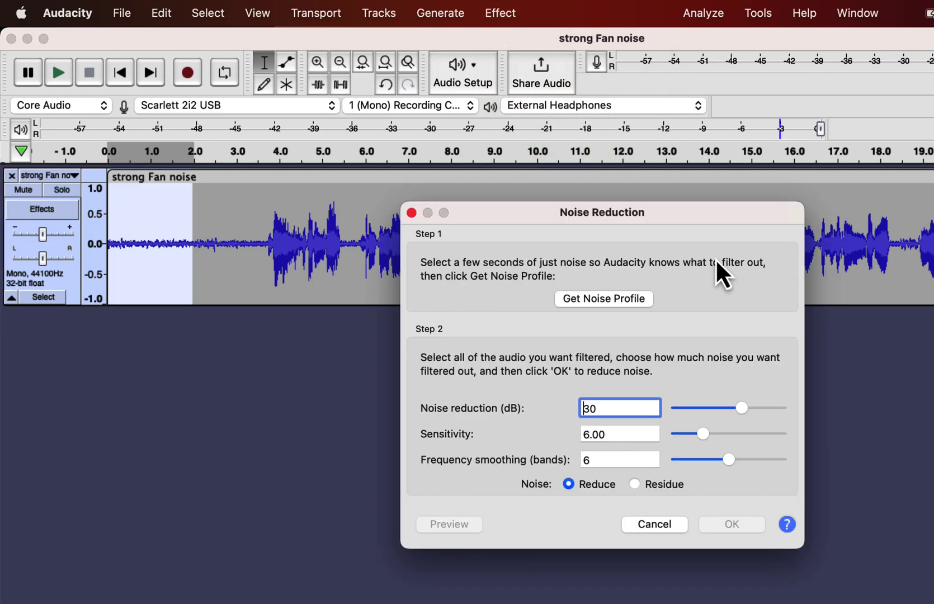
left_click(596, 299)
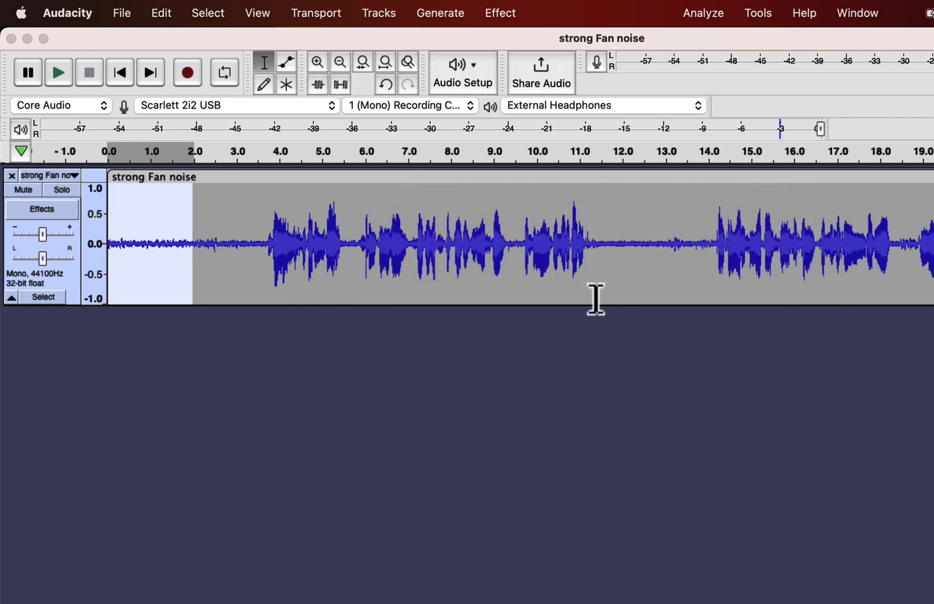
Apply 30 dB Noise Reduction to the entire strong Fan noise clip.
double_click(141, 258)
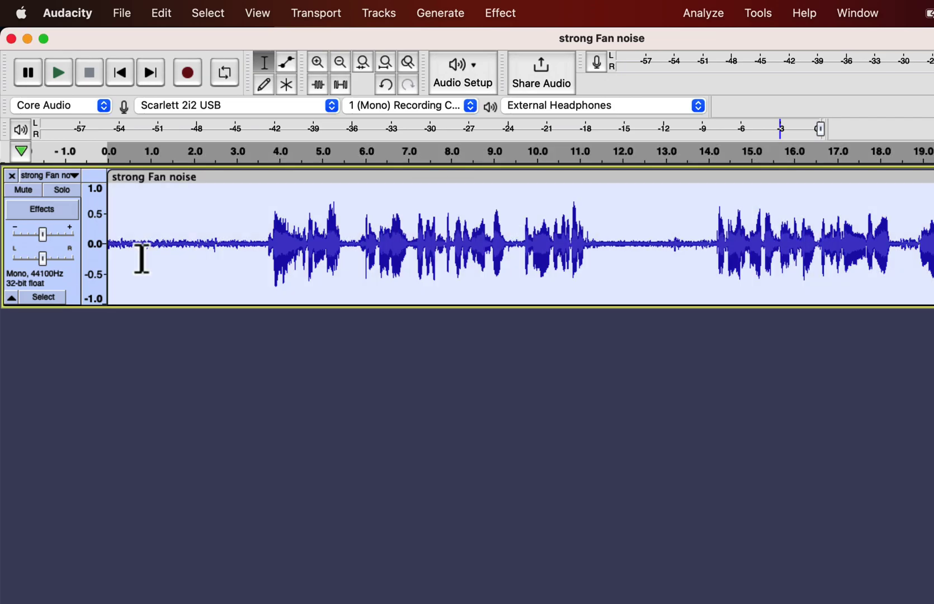
left_click(484, 12)
mouse_move(536, 194)
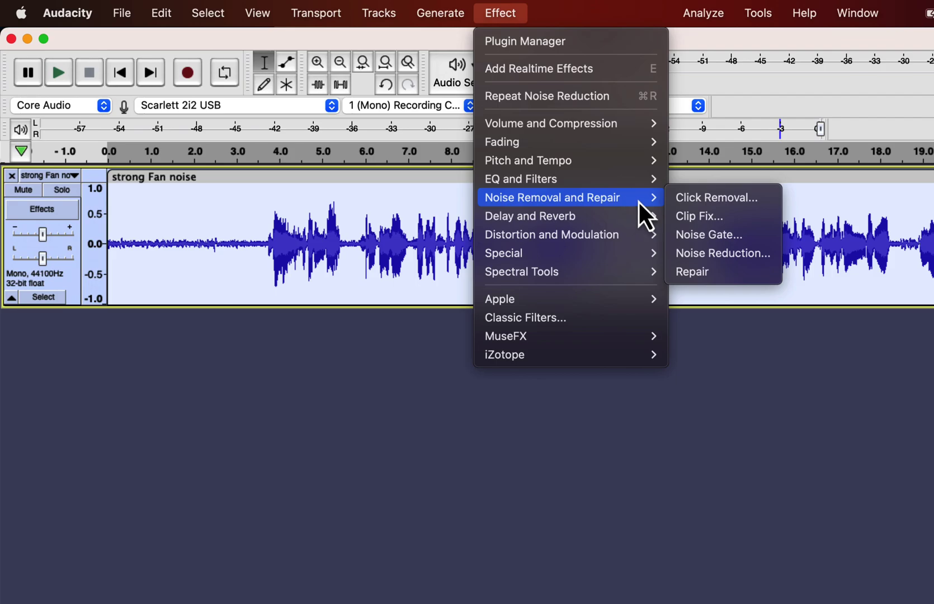
left_click(701, 252)
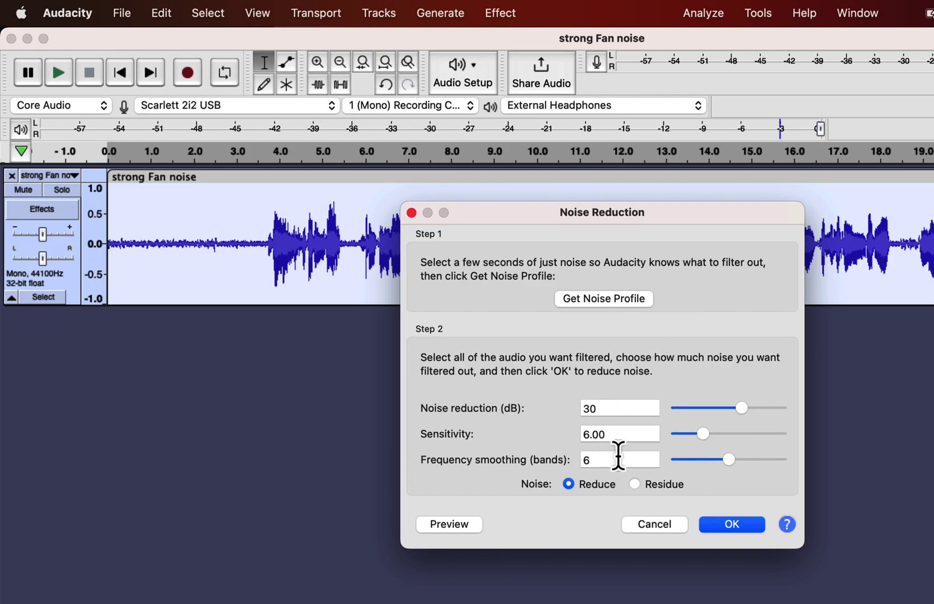
left_click(728, 526)
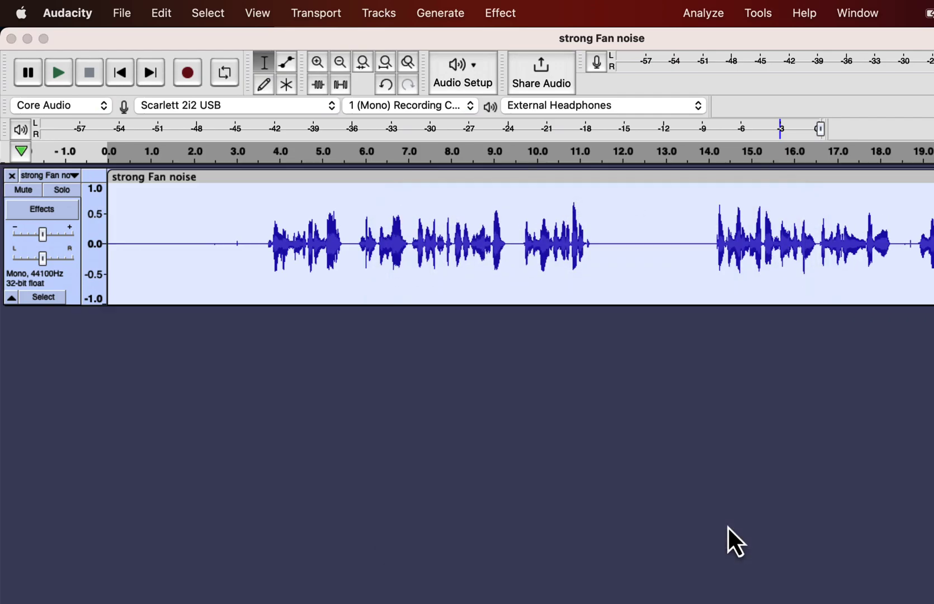
Switch to Adobe Audition and select the noise-only stretch at the file's start.
key("super+Tab")
key("super+Tab")
key("super+Tab")
scroll(342, 268, "down", 5)
left_click_drag(336, 279, 263, 294)
Capture a noise print, clear the selection, and set reduction to 75% at 30 dB.
left_click(319, 12)
mouse_move(358, 327)
left_click(535, 344)
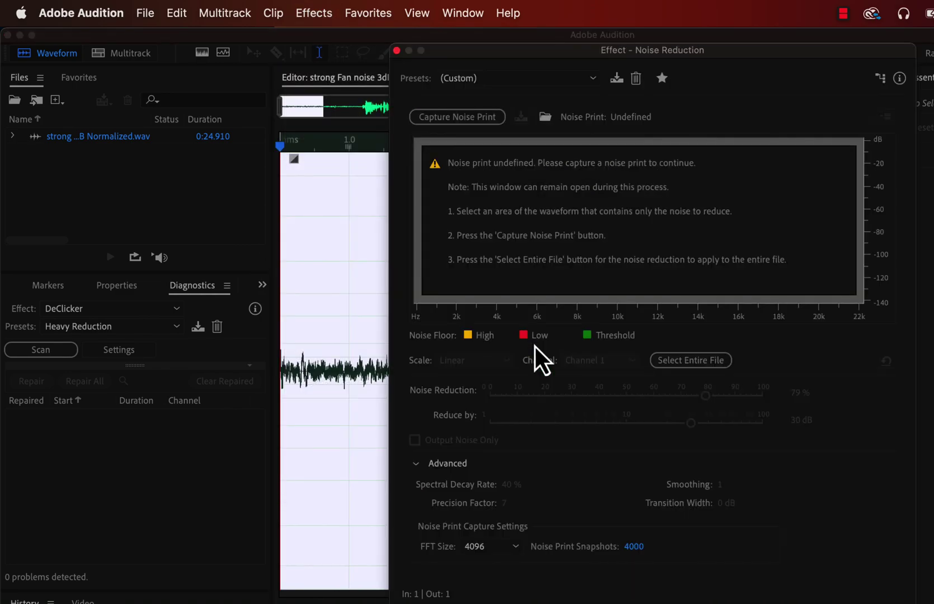
left_click(474, 121)
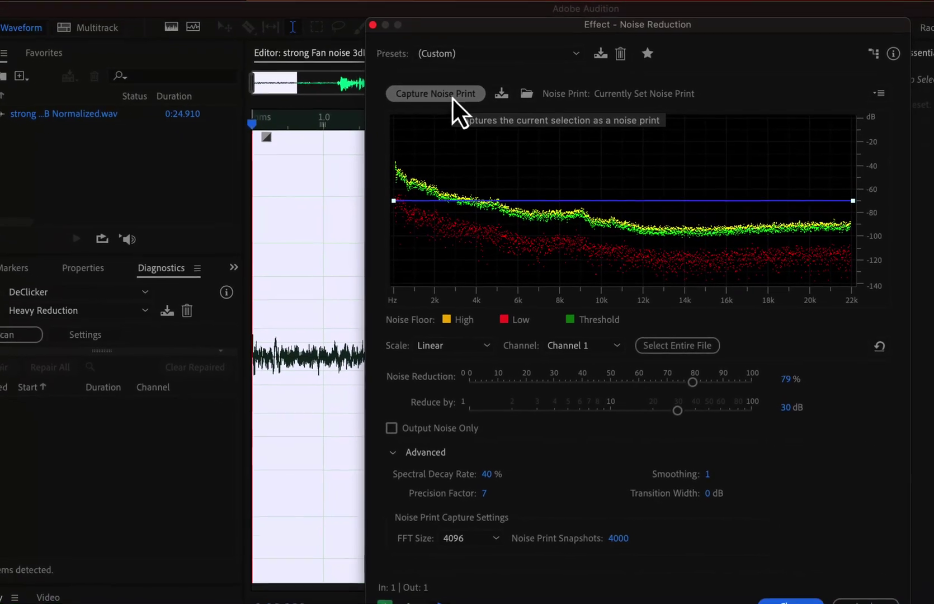
left_click(307, 290)
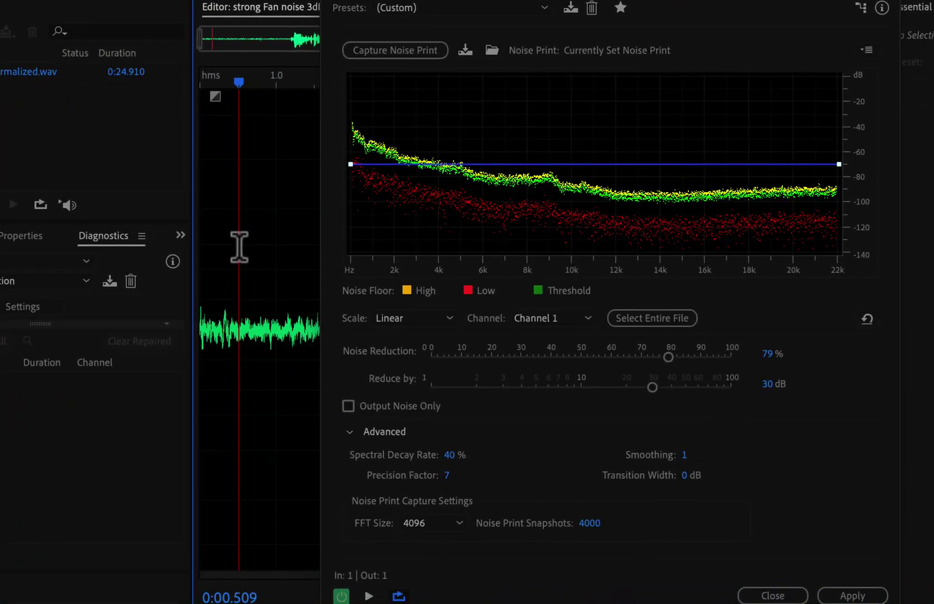
left_click_drag(669, 358, 656, 359)
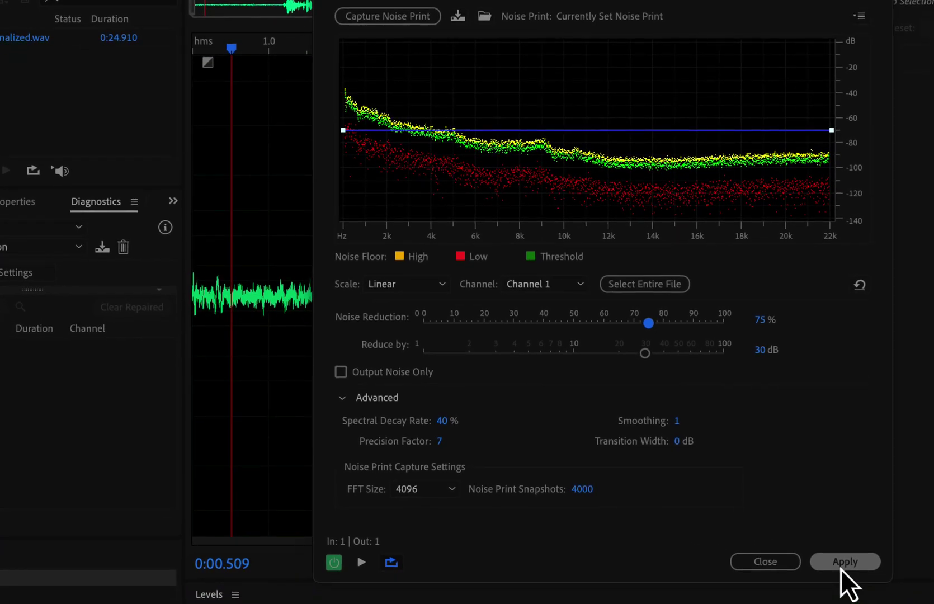
Apply Audition's noise reduction, export it, and import from Audiotion.wav into Audacity as a second track.
left_click(844, 562)
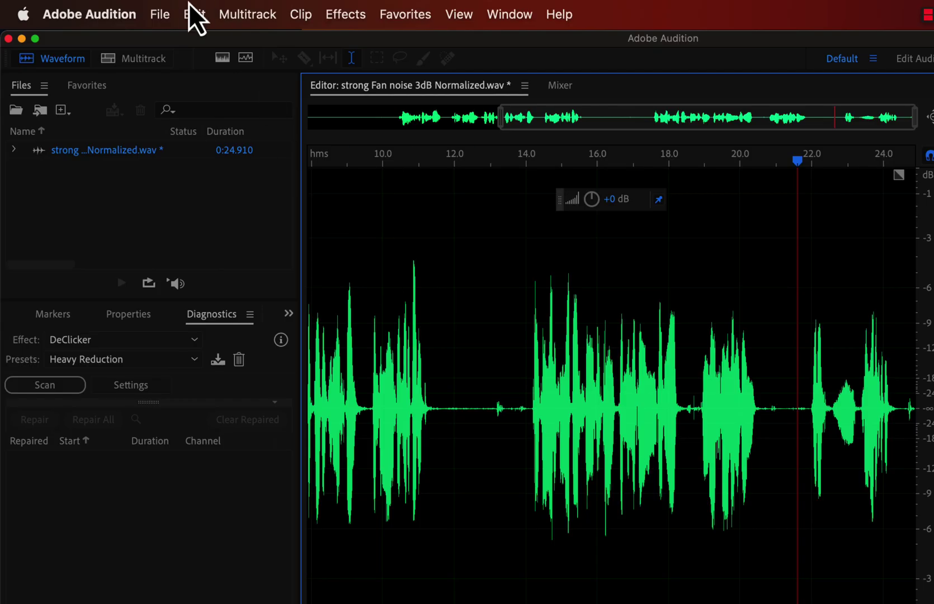
left_click(160, 15)
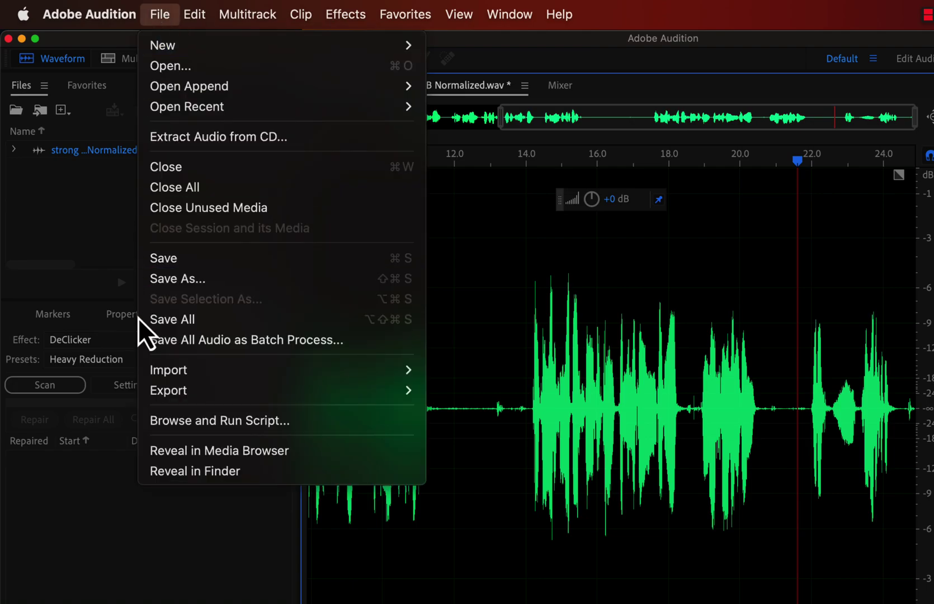
mouse_move(147, 396)
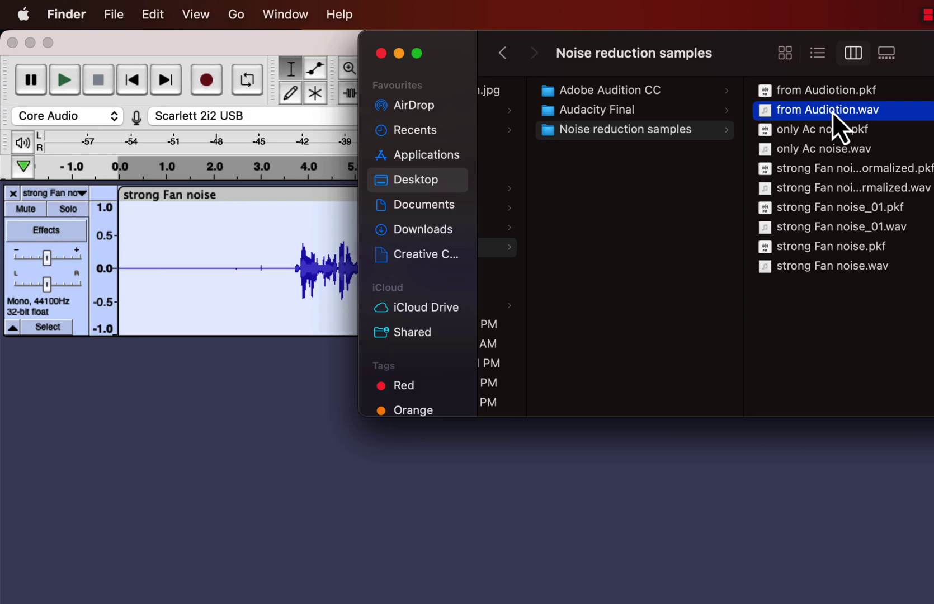
left_click_drag(833, 112, 225, 405)
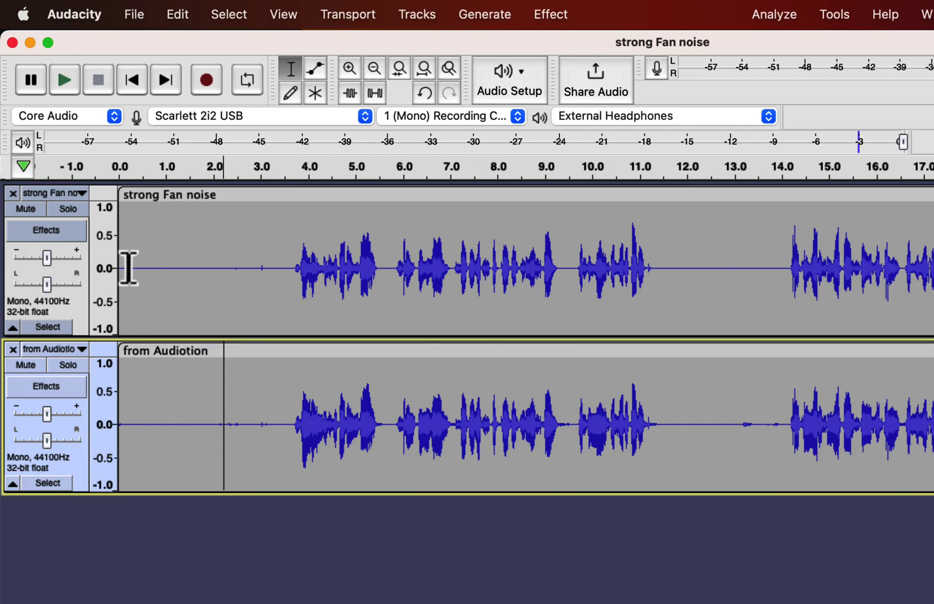
Solo the from Audiotion track and play the Audition-processed audio on its own.
left_click(69, 366)
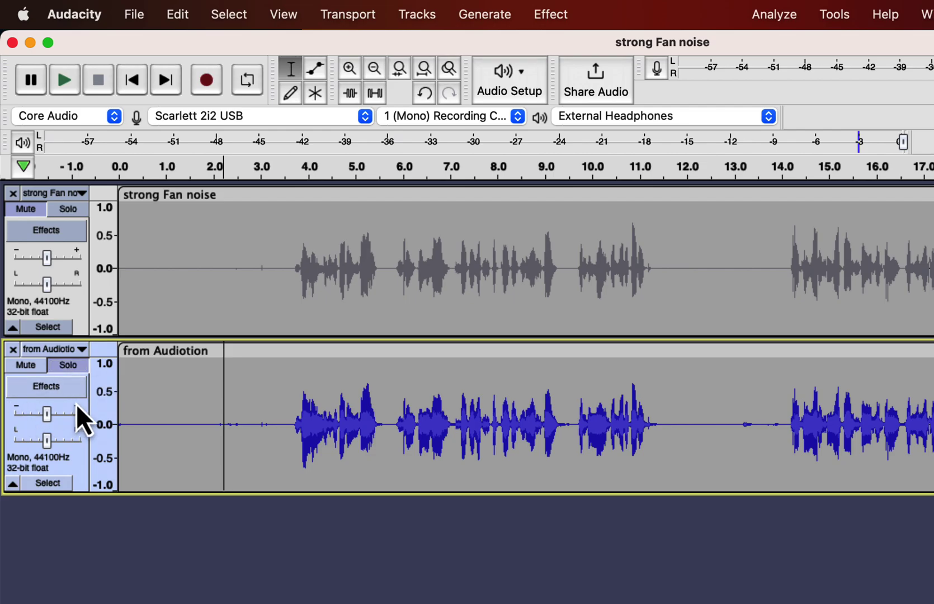
key("space")
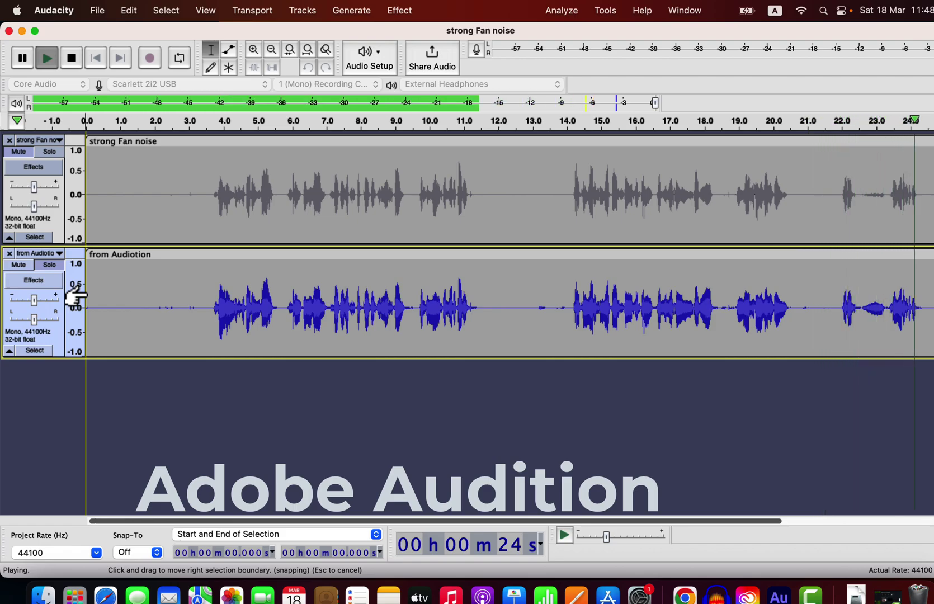
Stop playback, then play the strong Fan noise track from near 0 s to about 21 s.
key("space")
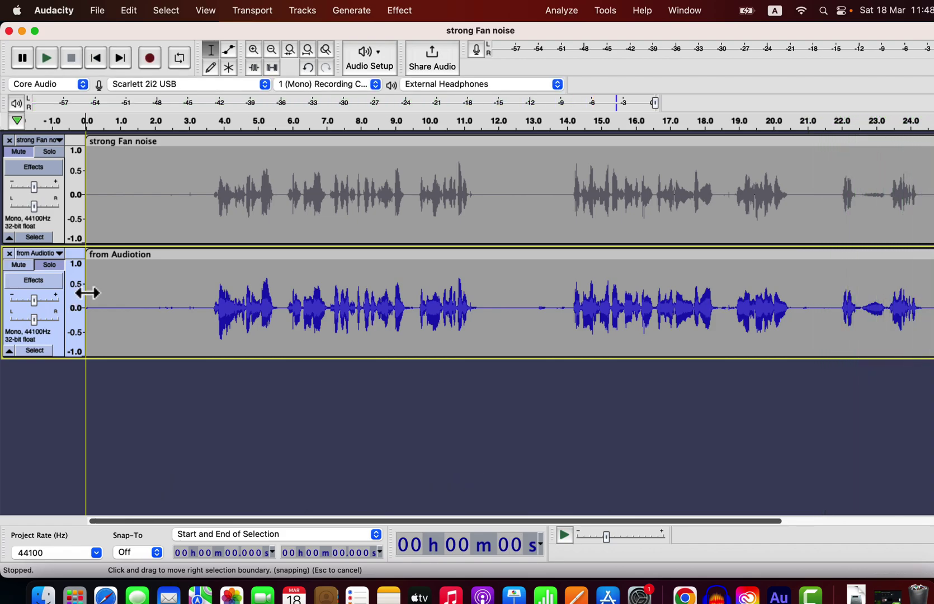
left_click(52, 159)
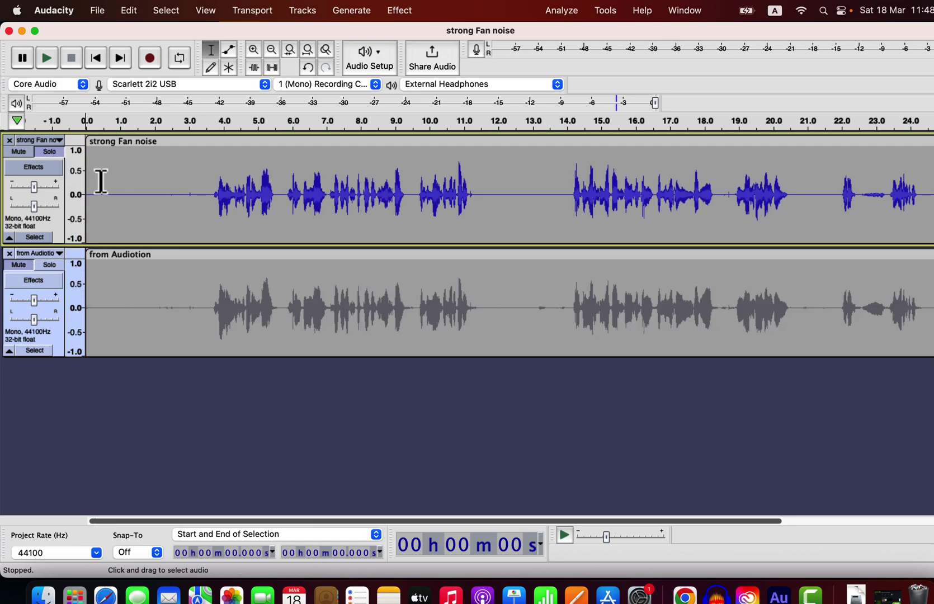
left_click(89, 184)
key("space")
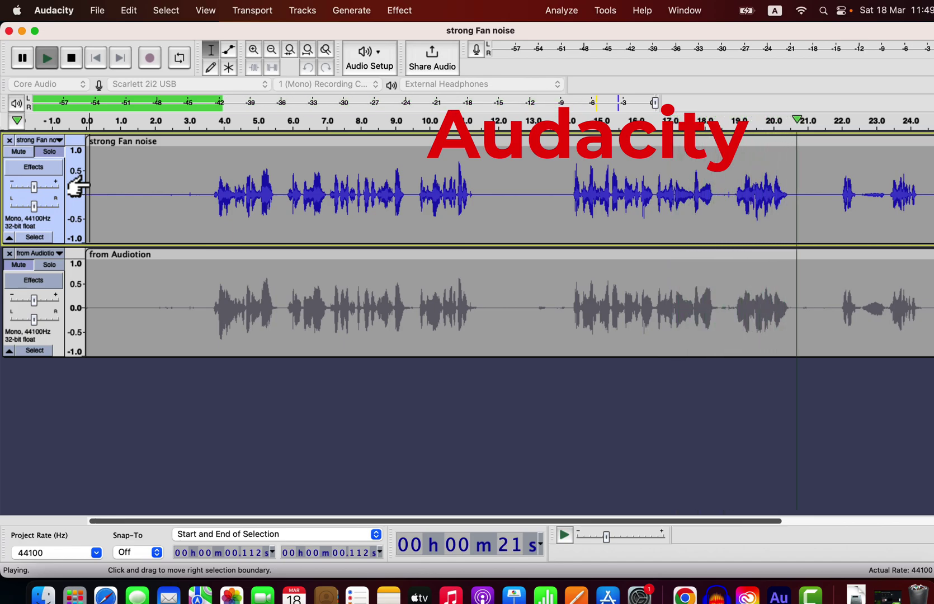
key("space")
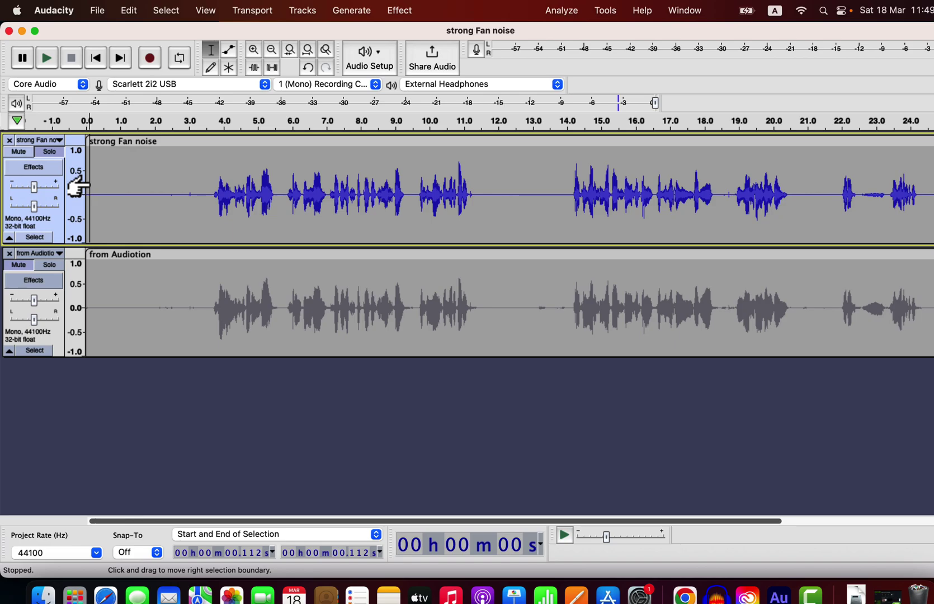
Revert the project through History to the 'Applied effect: Normalize' step.
left_click(210, 6)
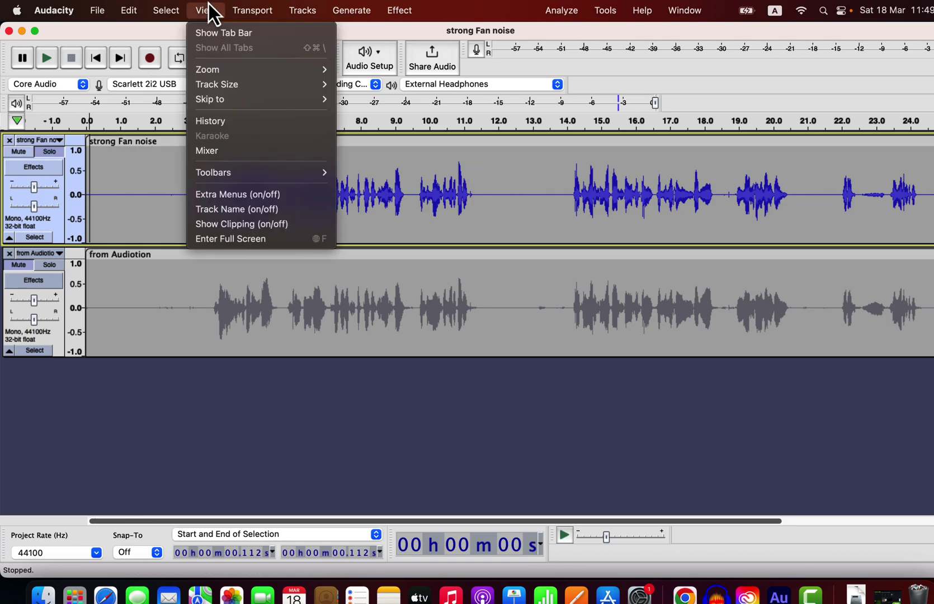
left_click(229, 122)
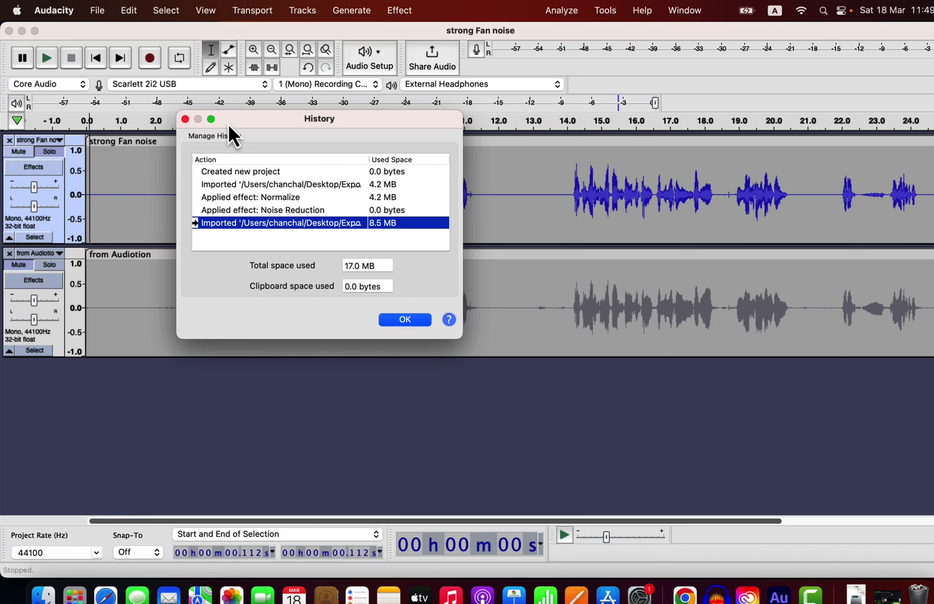
left_click(251, 198)
left_click(405, 320)
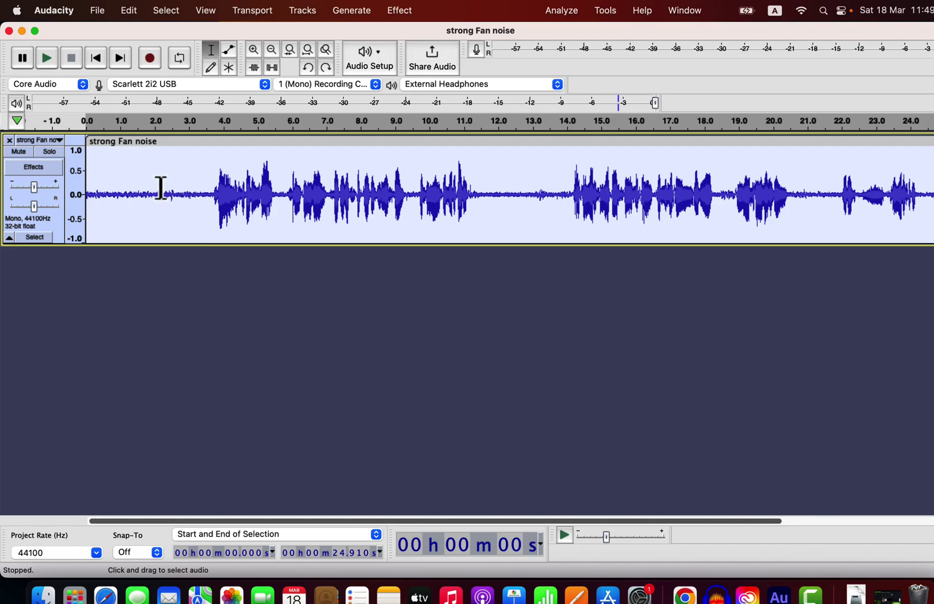
Lower the Noise Reduction amount from 30 dB to about 16 dB.
left_click(411, 9)
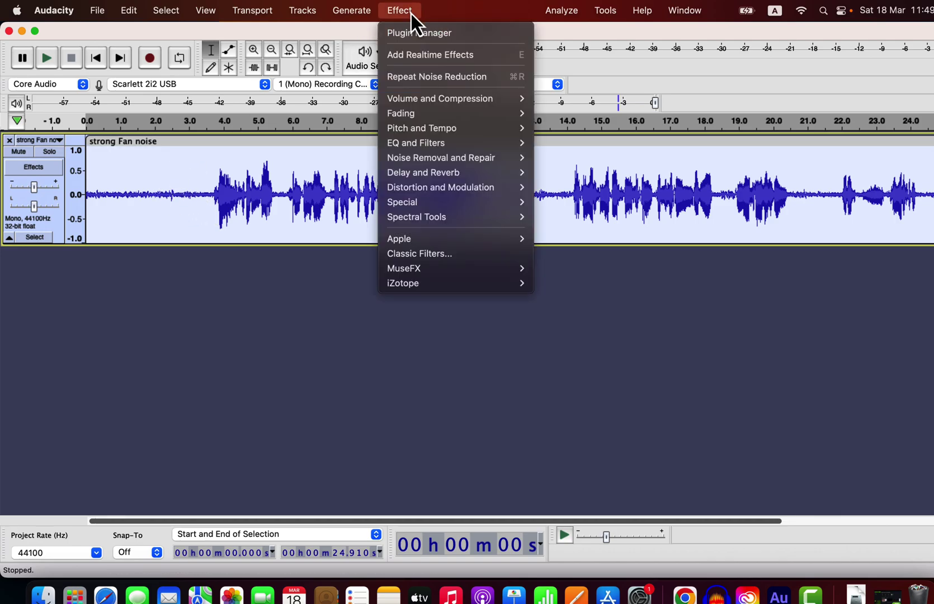
mouse_move(431, 166)
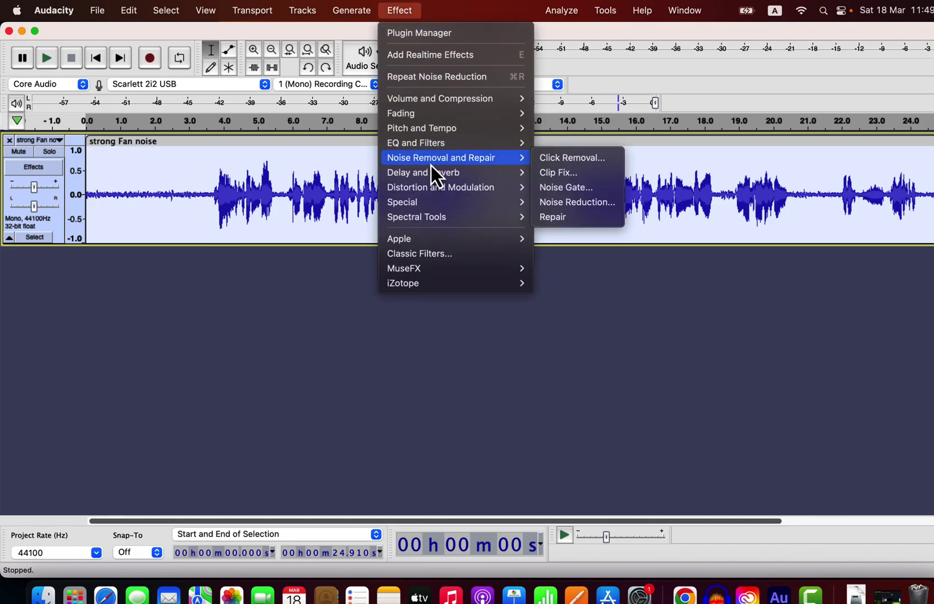
left_click(577, 204)
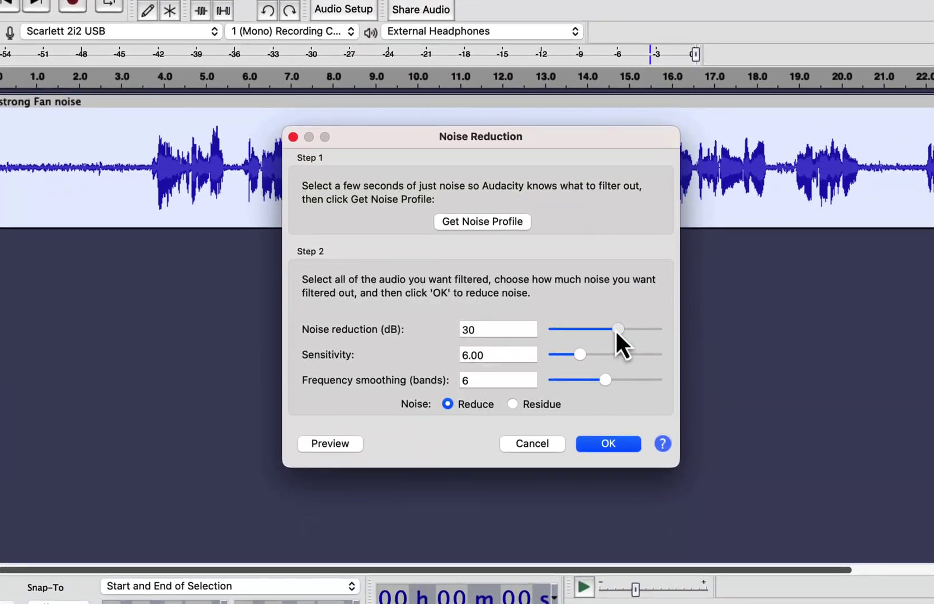
left_click_drag(617, 331, 580, 329)
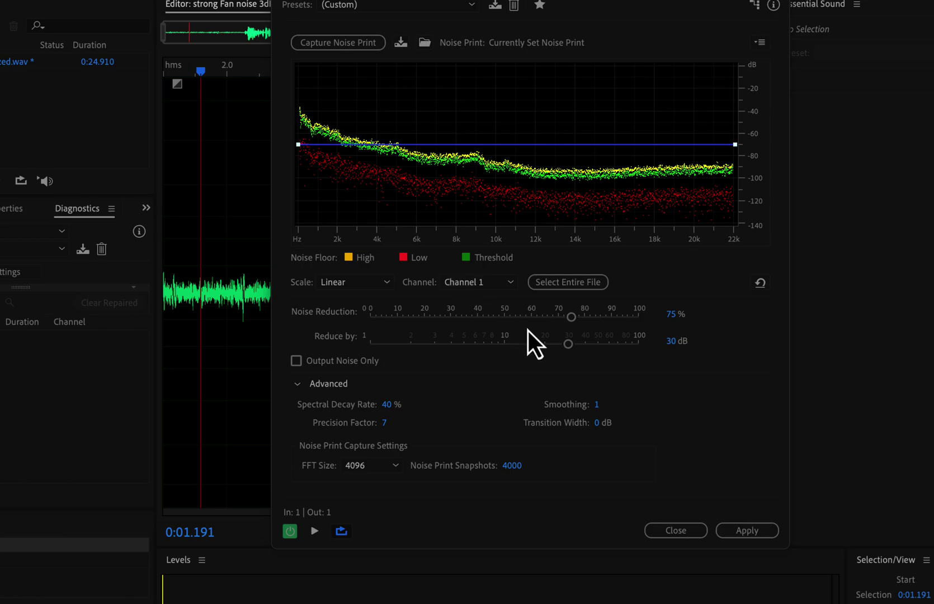
Lower Audition's Reduce by setting from 30 dB to 12 dB, keeping reduction at 75%.
left_click_drag(571, 348, 517, 345)
Apply the 12 dB reduction in Audition, then solo the 12 db redcution from Adobe track in Audacity.
left_click(764, 532)
key("super+Tab")
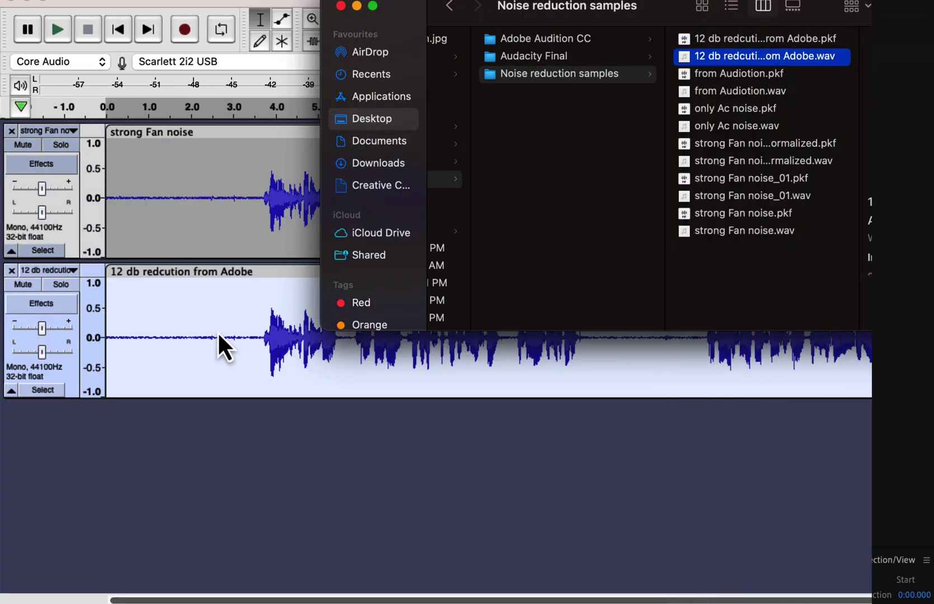
left_click(217, 336)
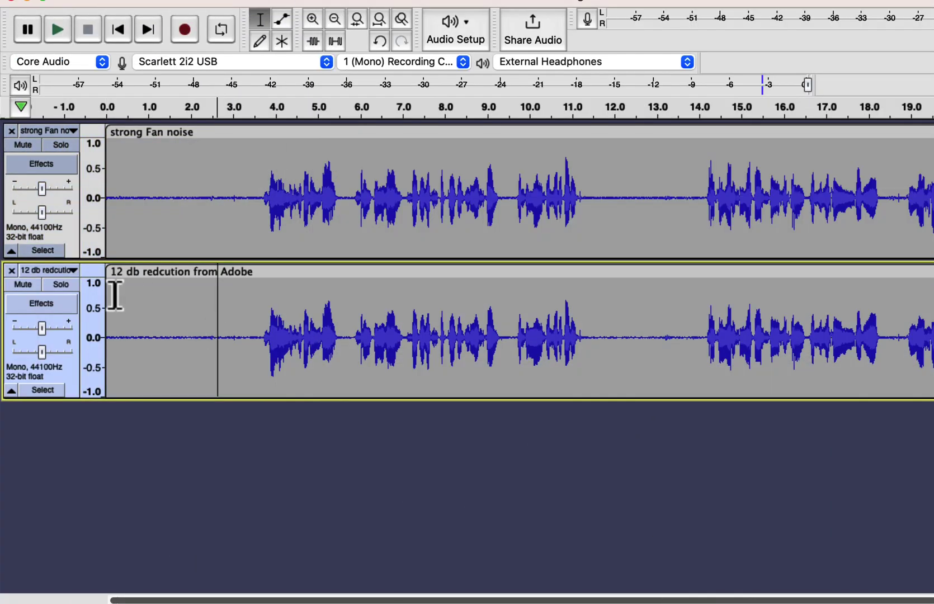
left_click(62, 284)
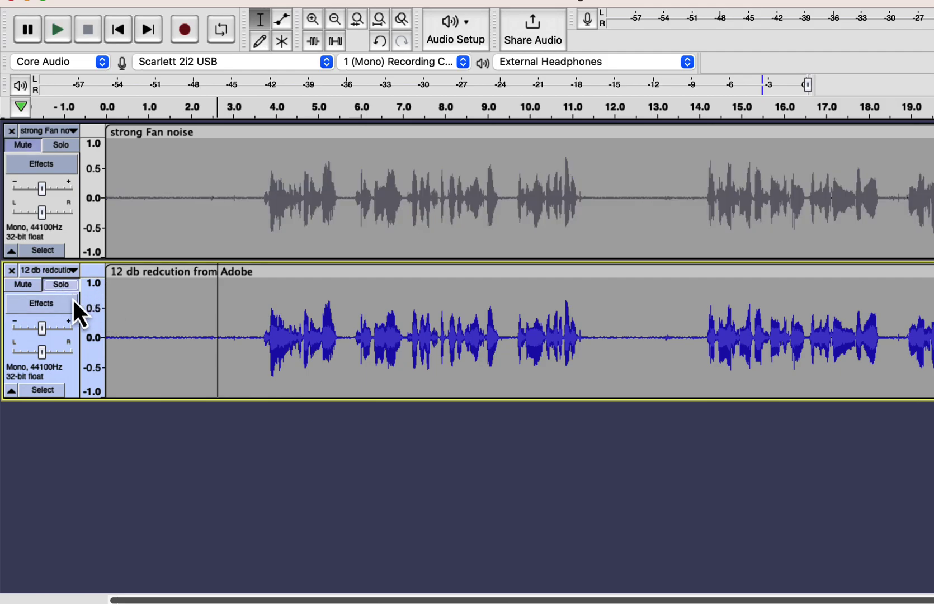
Solo strong Fan noise and play it from 0 s to about 12 s.
left_click(69, 144)
left_click(107, 182)
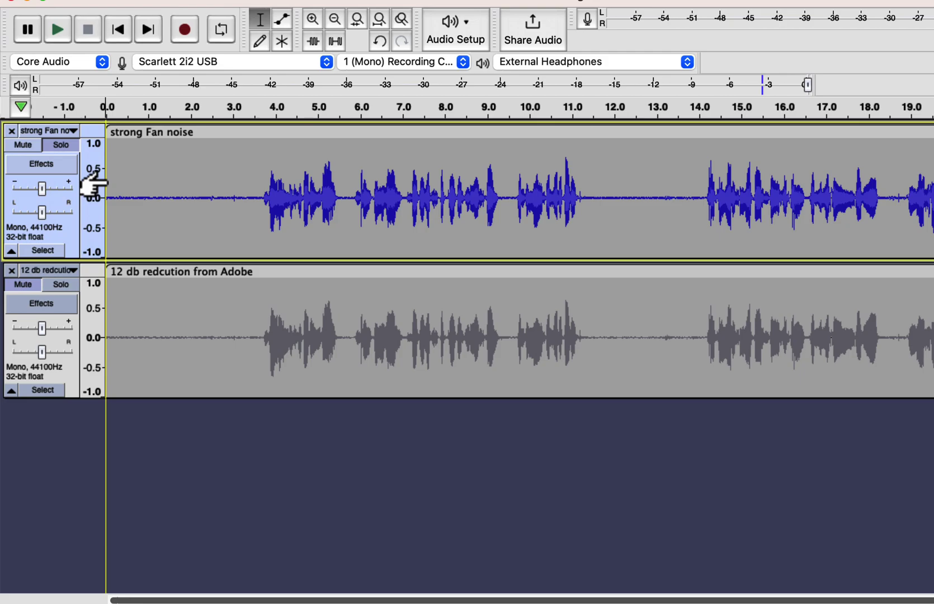
key("space")
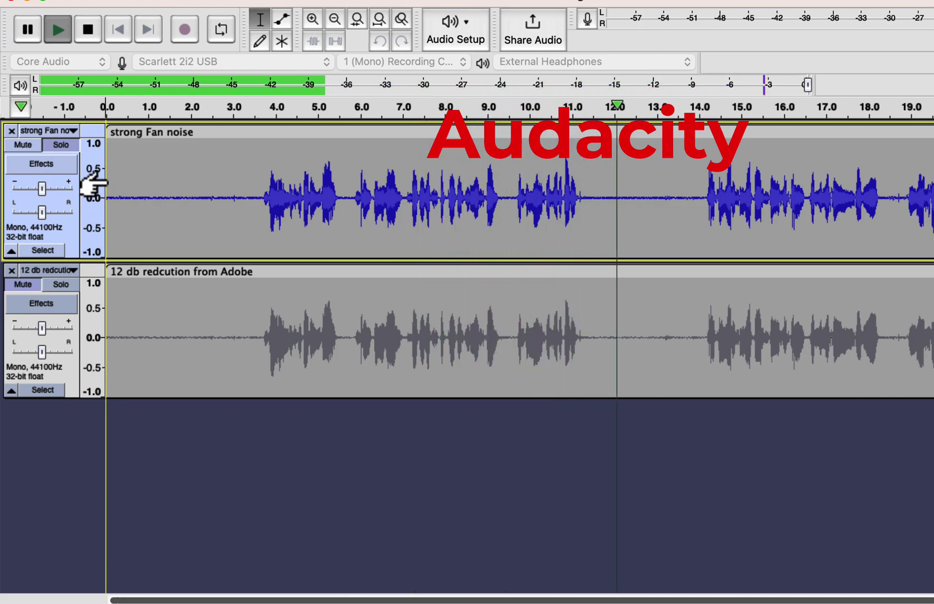
key("space")
Solo the 12 db redcution from Adobe track and play it through once.
left_click(114, 308)
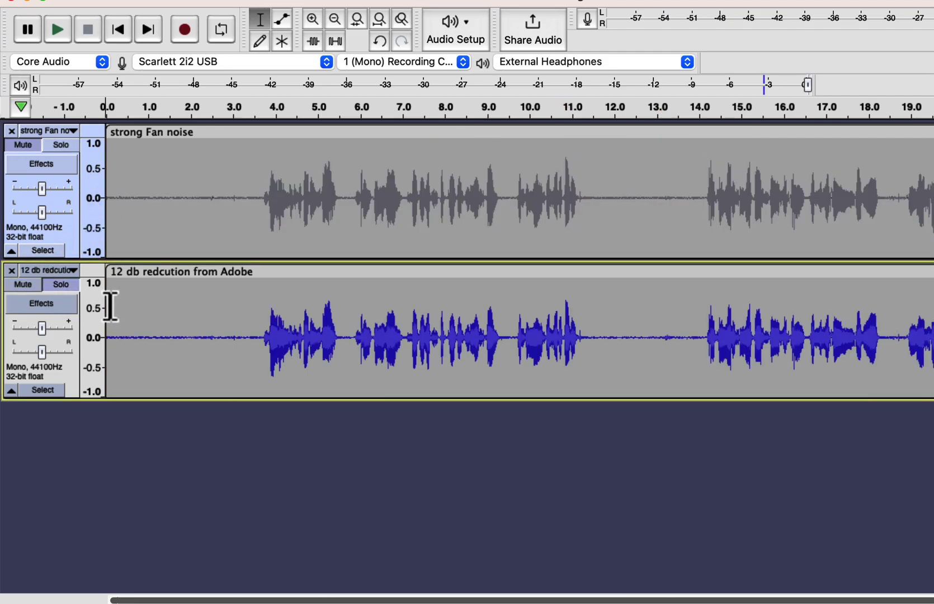
key("space")
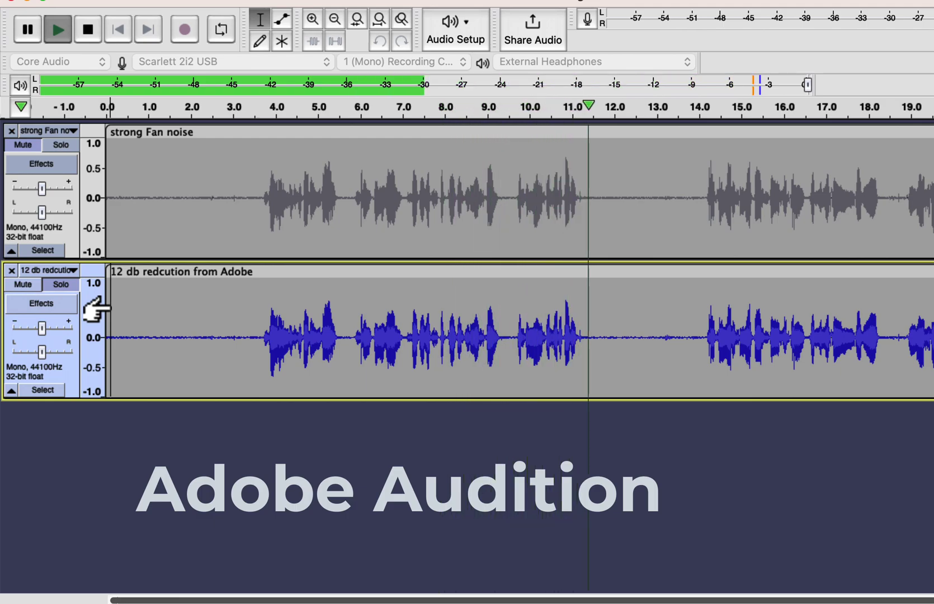
key("space")
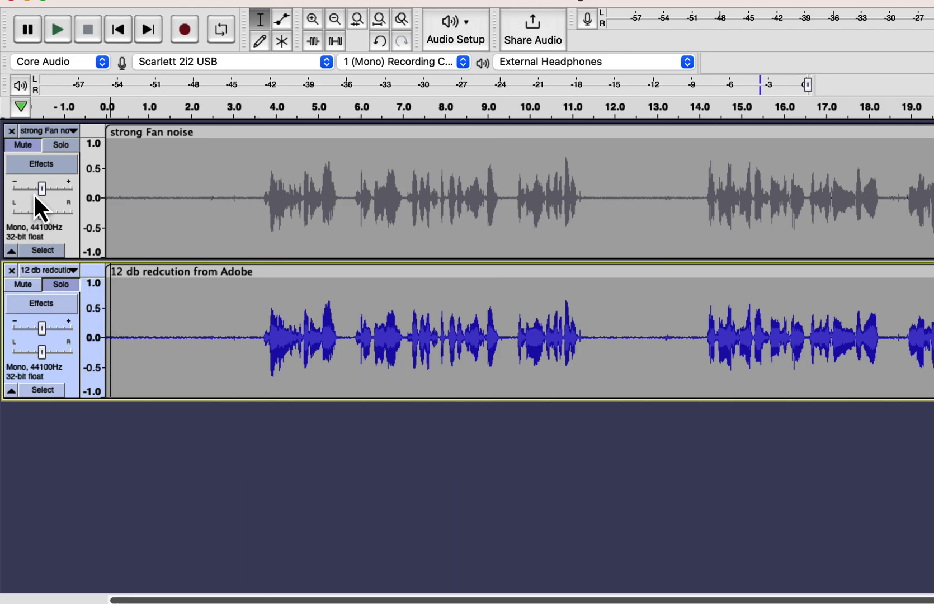
Solo strong Fan noise again and play it from 14 s to about 19 s.
left_click(62, 146)
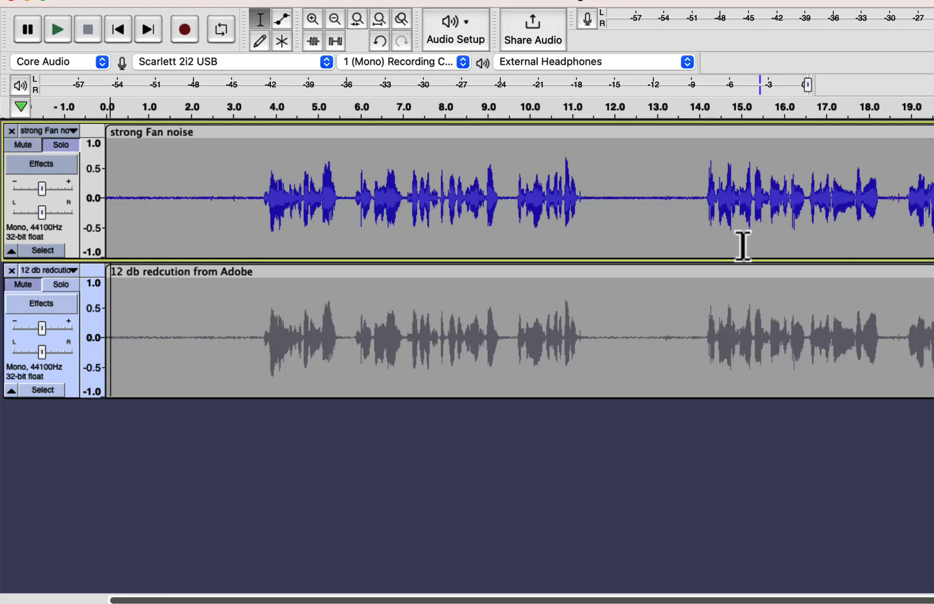
left_click(699, 199)
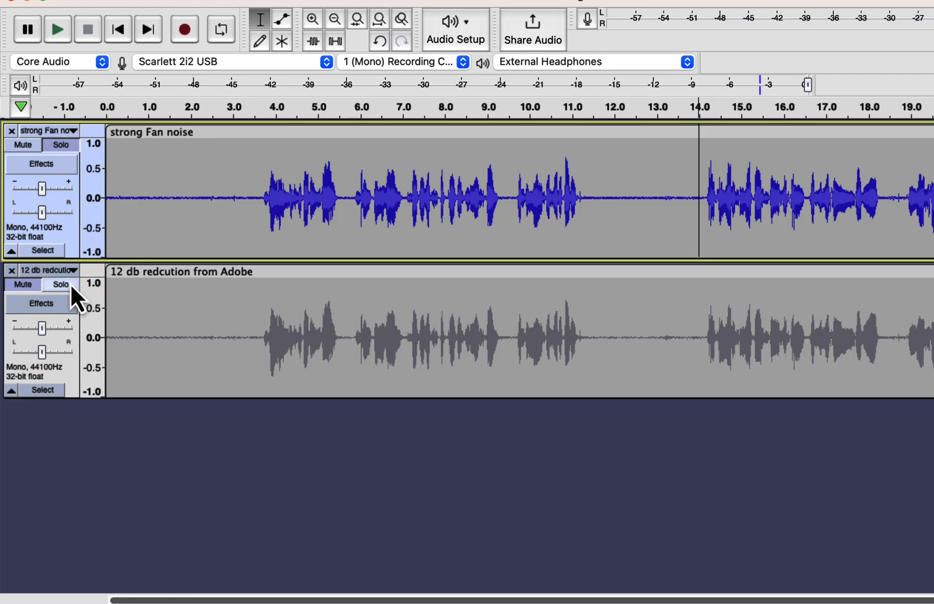
key("space")
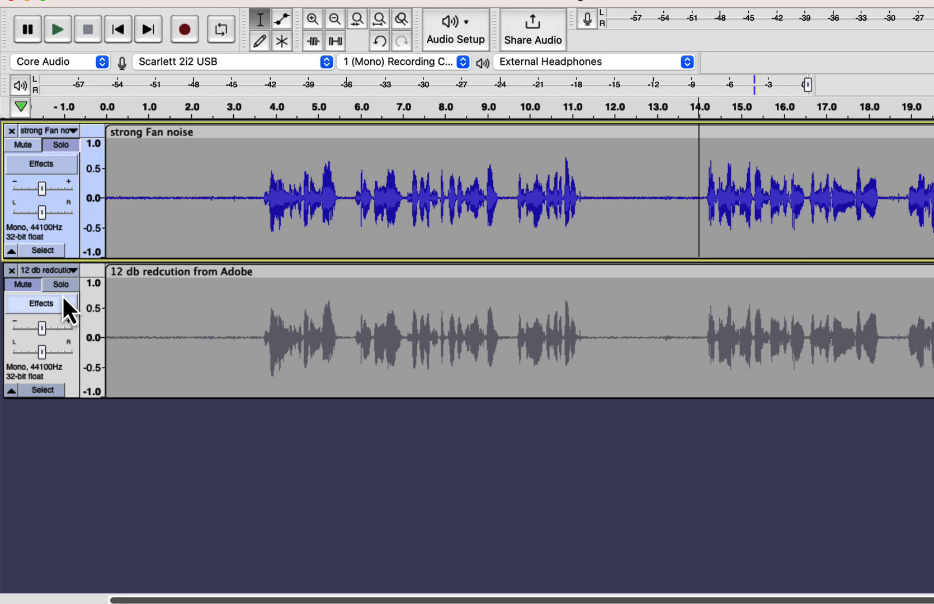
Solo the '12 db redcution from Adobe' track and play it from 14 s to about 21 s.
left_click(61, 284)
key("space")
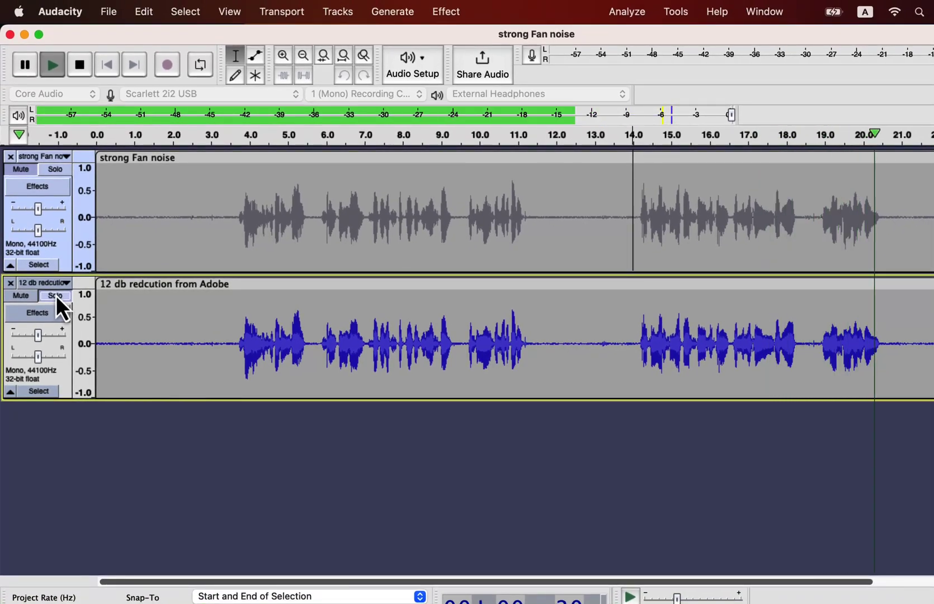
key("space")
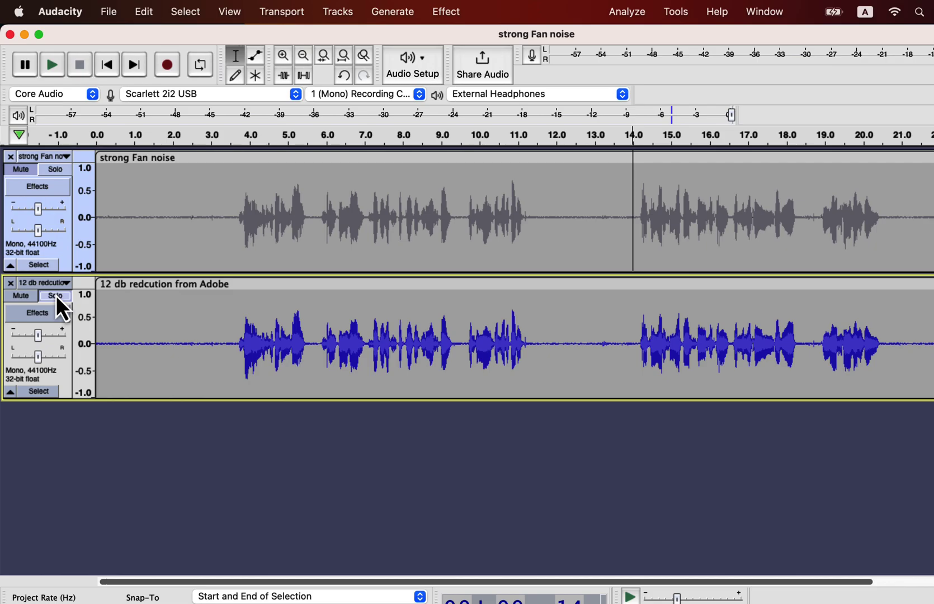